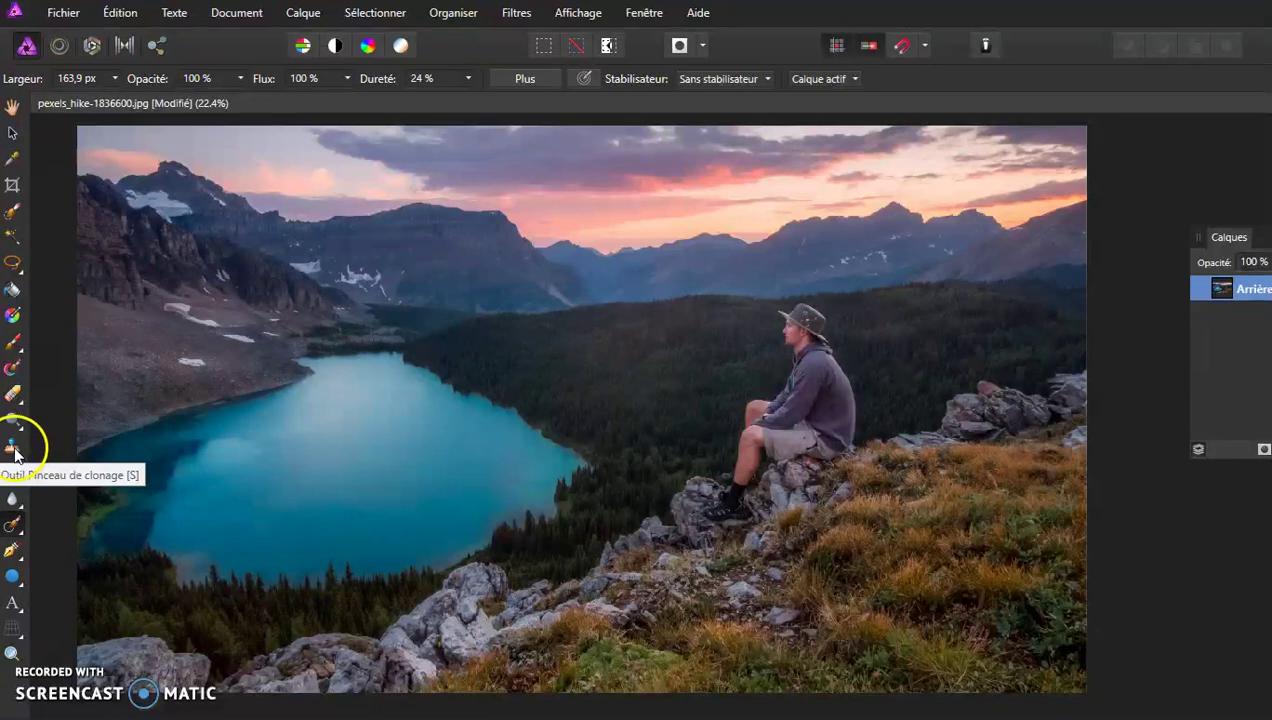
left_click(14, 450)
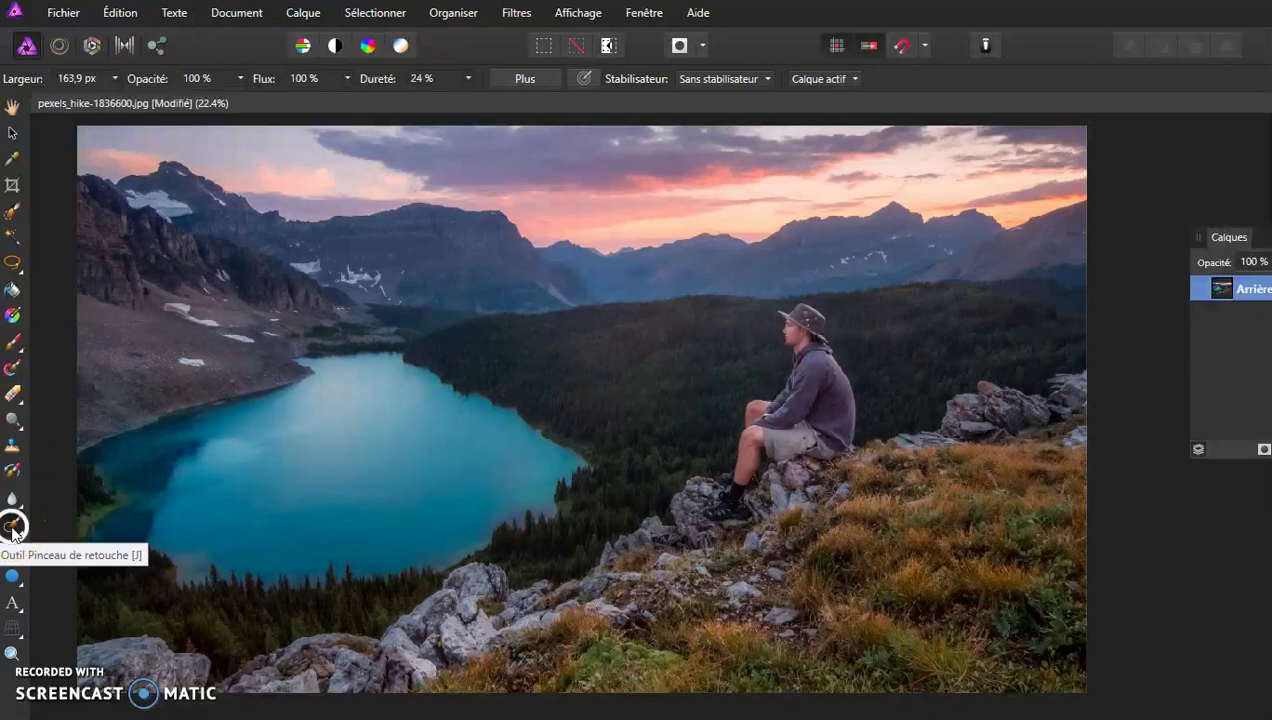
left_click_drag(12, 527, 68, 528)
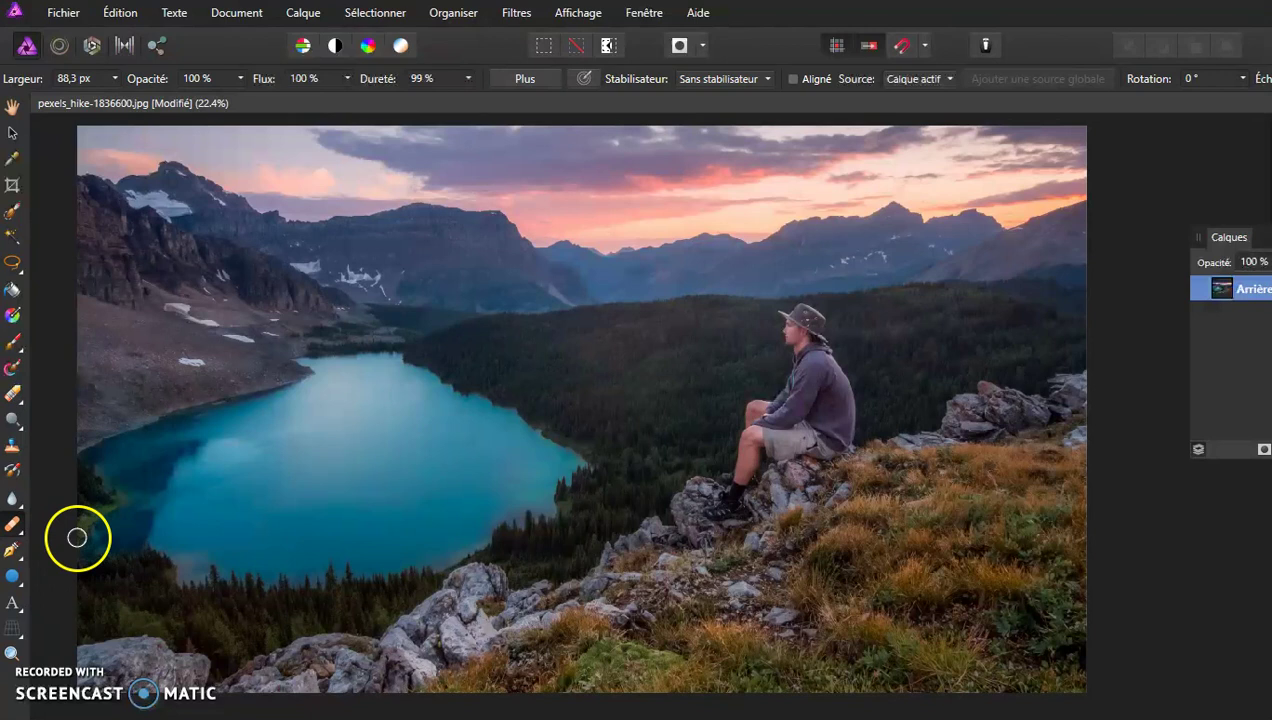
left_click(13, 520)
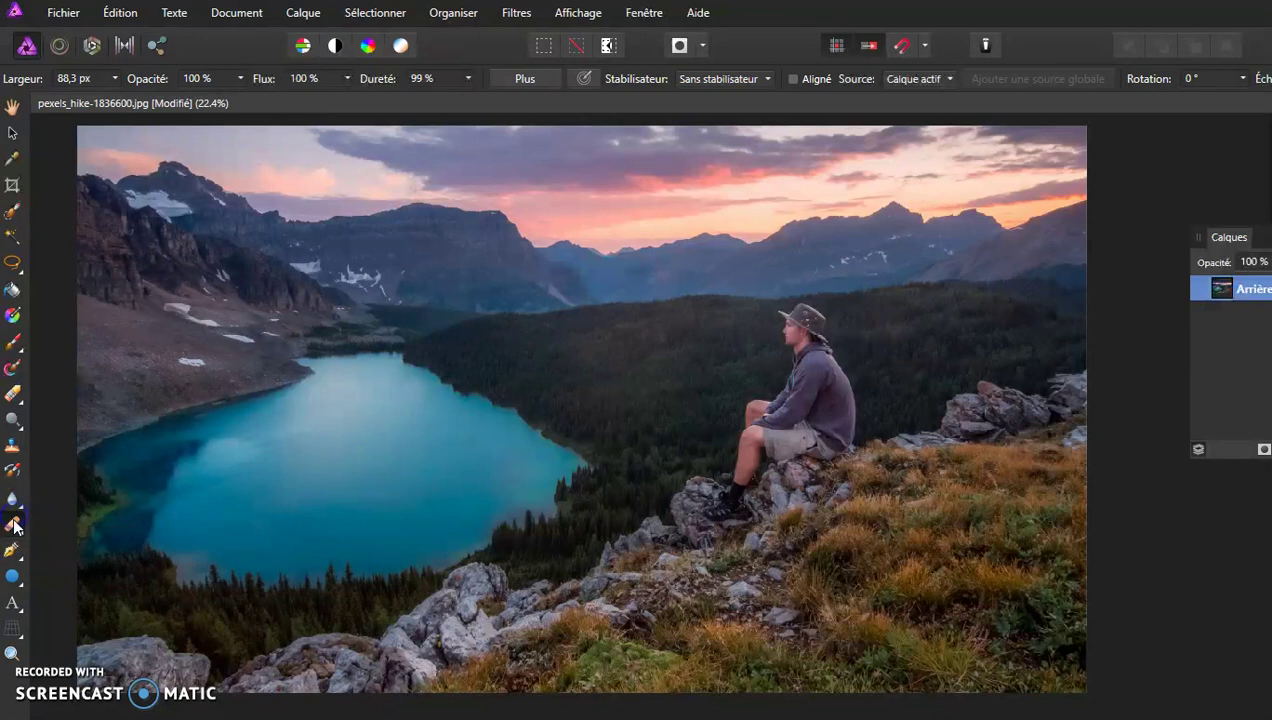
Remove the seated hiker from the rocks by painting over his whole body with the Inpainting Brush (Pinceau de retouche)
left_click(15, 527)
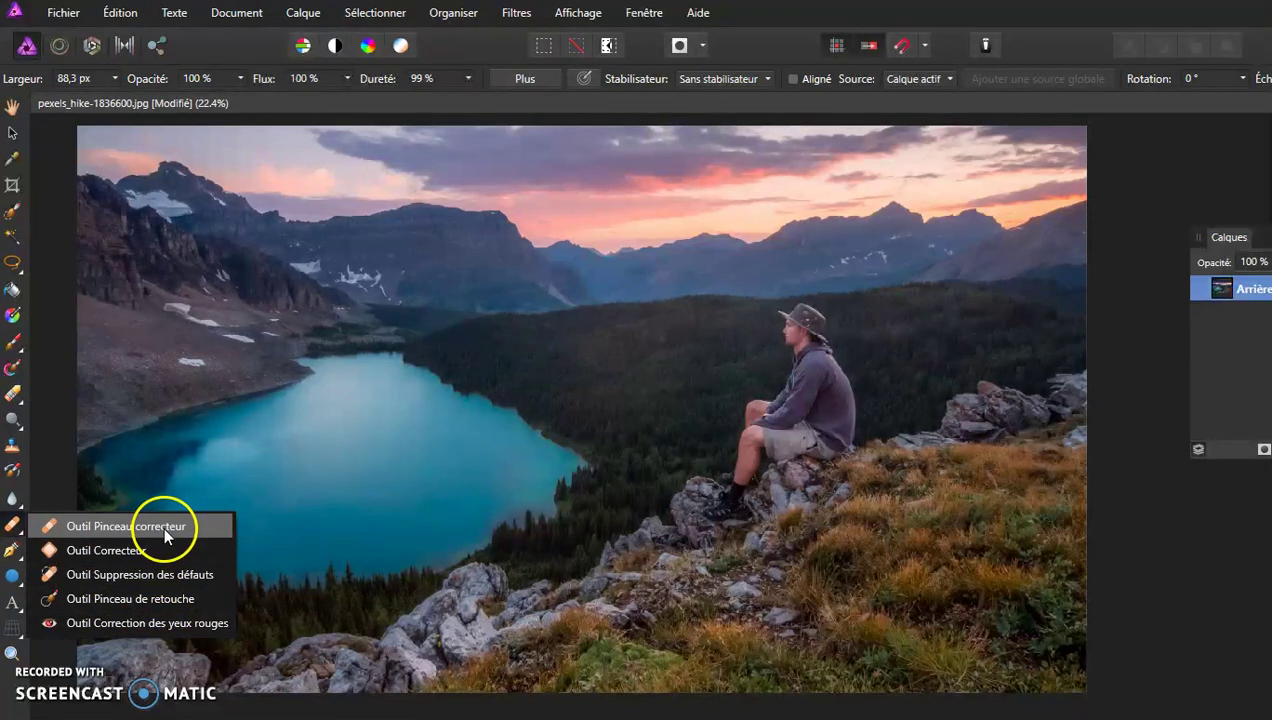
left_click(167, 601)
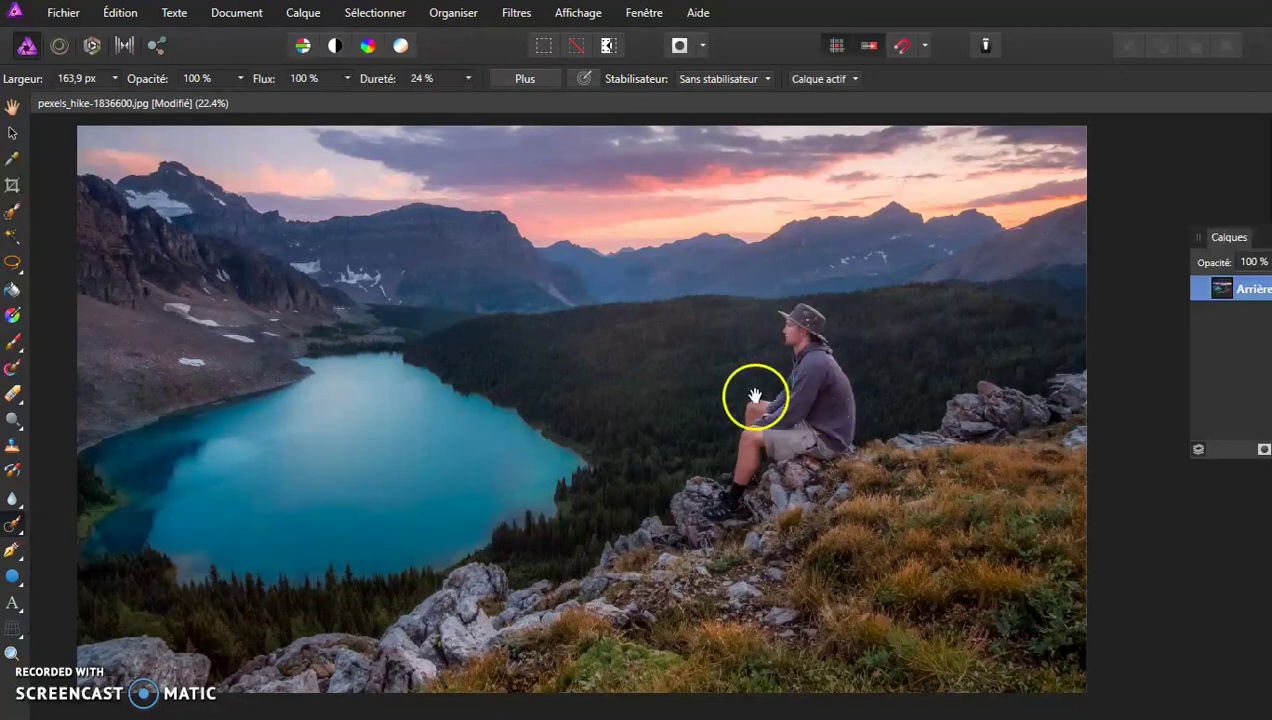
scroll(803, 434, "up", 4)
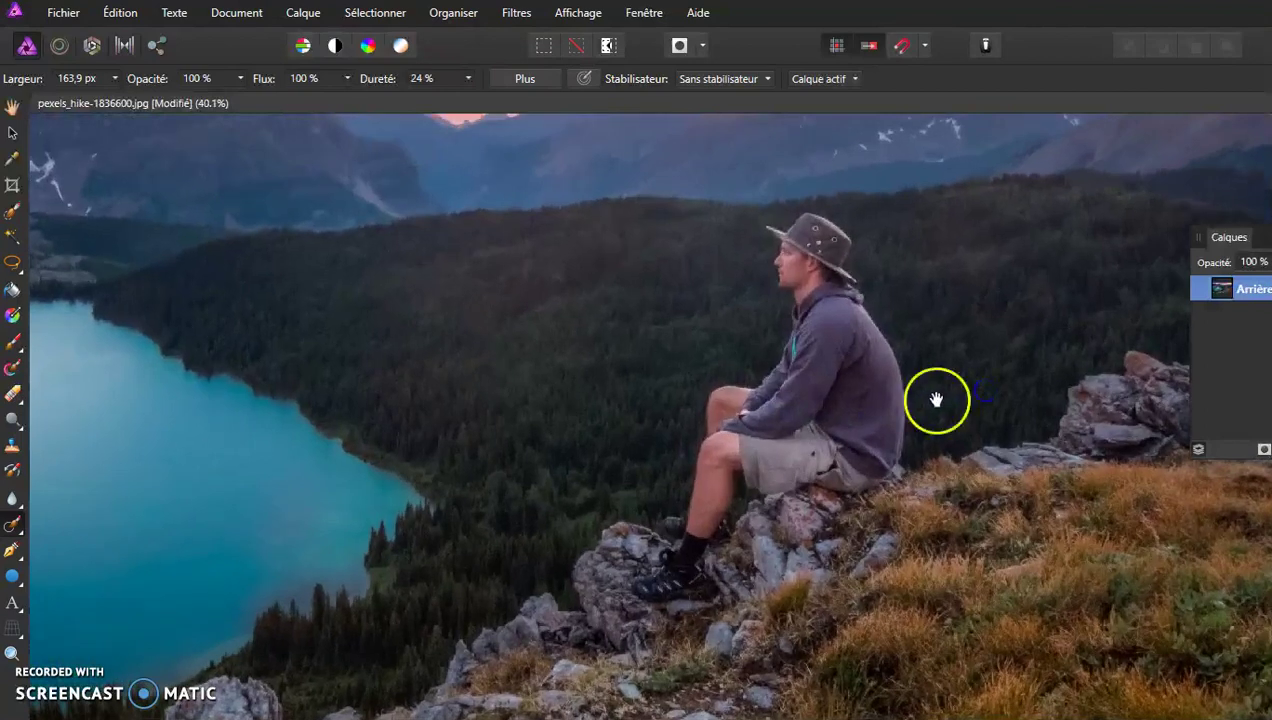
left_click_drag(568, 405, 341, 425)
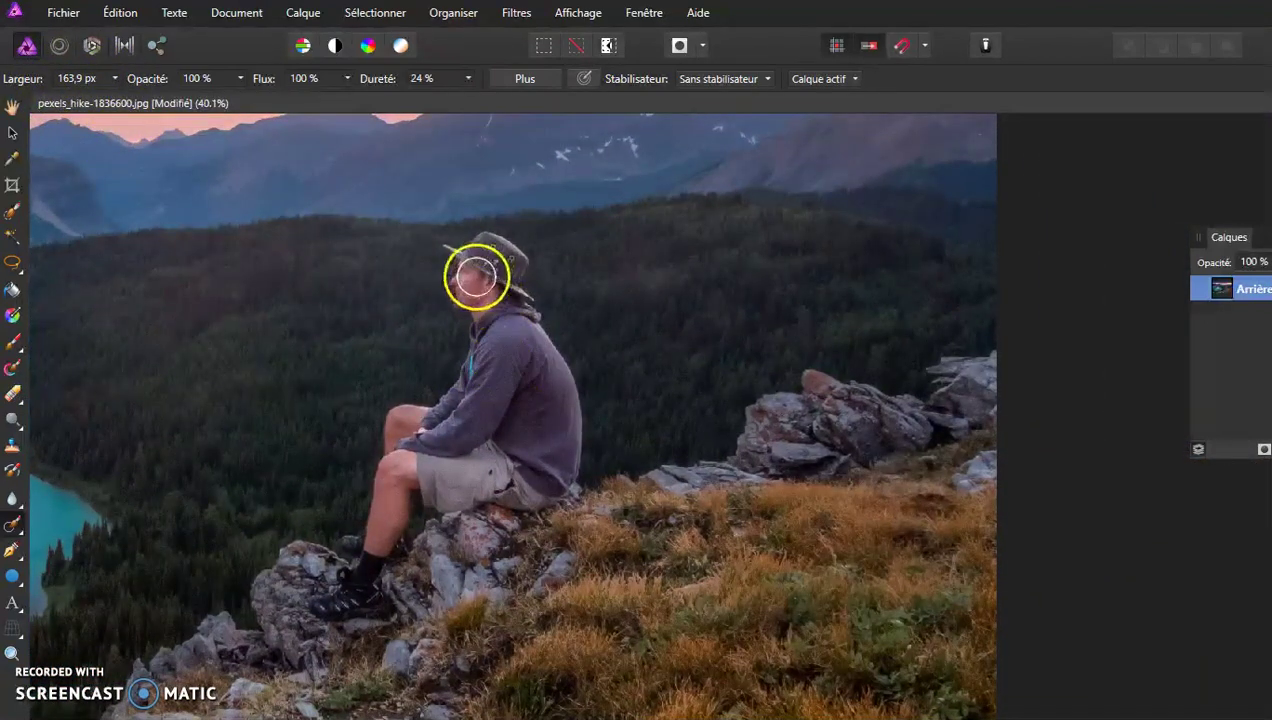
left_click(477, 303)
mouse_move(477, 303)
left_mouse_down()
mouse_move(446, 249)
mouse_move(481, 274)
mouse_move(501, 269)
mouse_move(506, 249)
mouse_move(490, 243)
mouse_move(512, 261)
mouse_move(519, 300)
mouse_move(518, 260)
mouse_move(510, 313)
mouse_move(567, 393)
mouse_move(545, 366)
mouse_move(568, 432)
mouse_move(566, 400)
mouse_move(556, 490)
mouse_move(546, 495)
mouse_move(552, 447)
mouse_move(485, 334)
mouse_move(517, 397)
mouse_move(537, 364)
mouse_move(470, 422)
mouse_move(417, 414)
mouse_move(394, 429)
mouse_move(399, 460)
mouse_move(436, 446)
mouse_move(462, 456)
mouse_move(418, 457)
mouse_move(497, 474)
mouse_move(459, 497)
mouse_move(387, 474)
mouse_move(397, 514)
mouse_move(384, 510)
mouse_move(392, 527)
mouse_move(377, 545)
mouse_move(384, 507)
mouse_move(370, 509)
mouse_move(372, 555)
mouse_move(355, 579)
mouse_move(369, 582)
mouse_move(318, 601)
mouse_move(370, 604)
left_mouse_up()
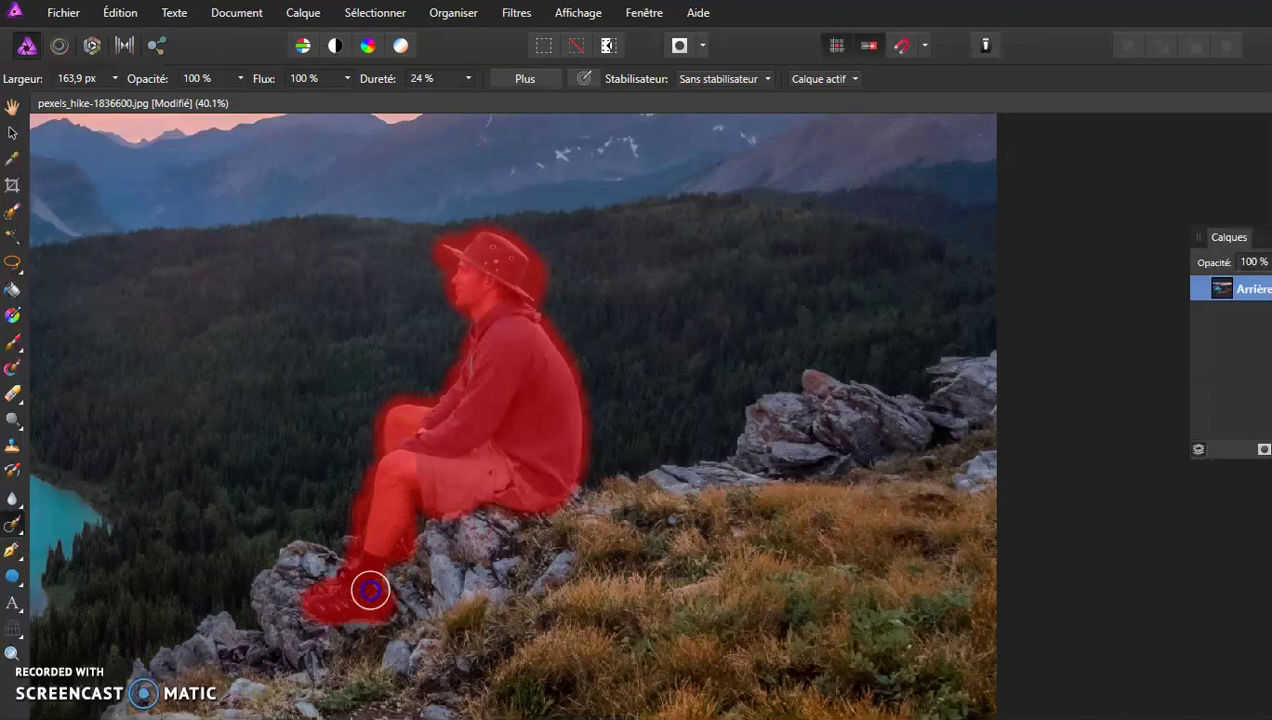
left_click_drag(370, 592, 392, 516)
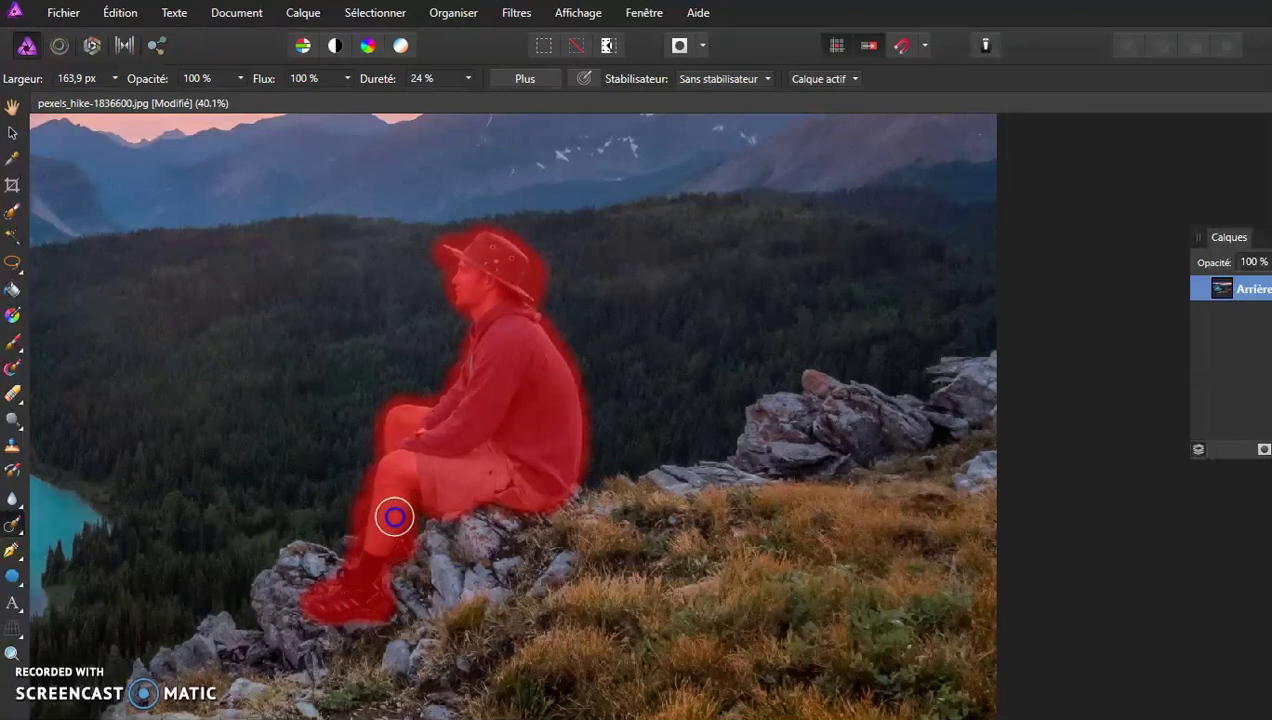
mouse_move(413, 582)
left_mouse_down()
mouse_move(480, 593)
mouse_move(541, 487)
left_mouse_up()
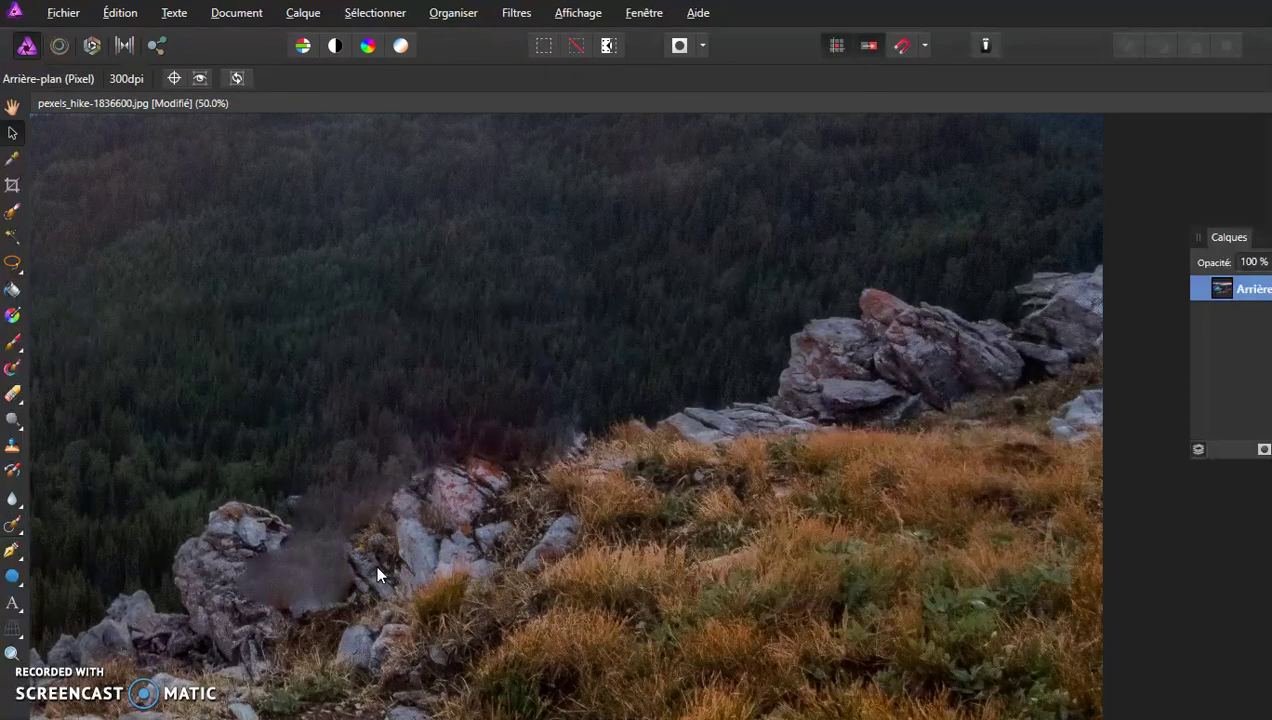
Inpaint the blurry grey patch among the rocks where the hiker's feet were, using a 196.4 px brush
scroll(378, 573, "up", 3)
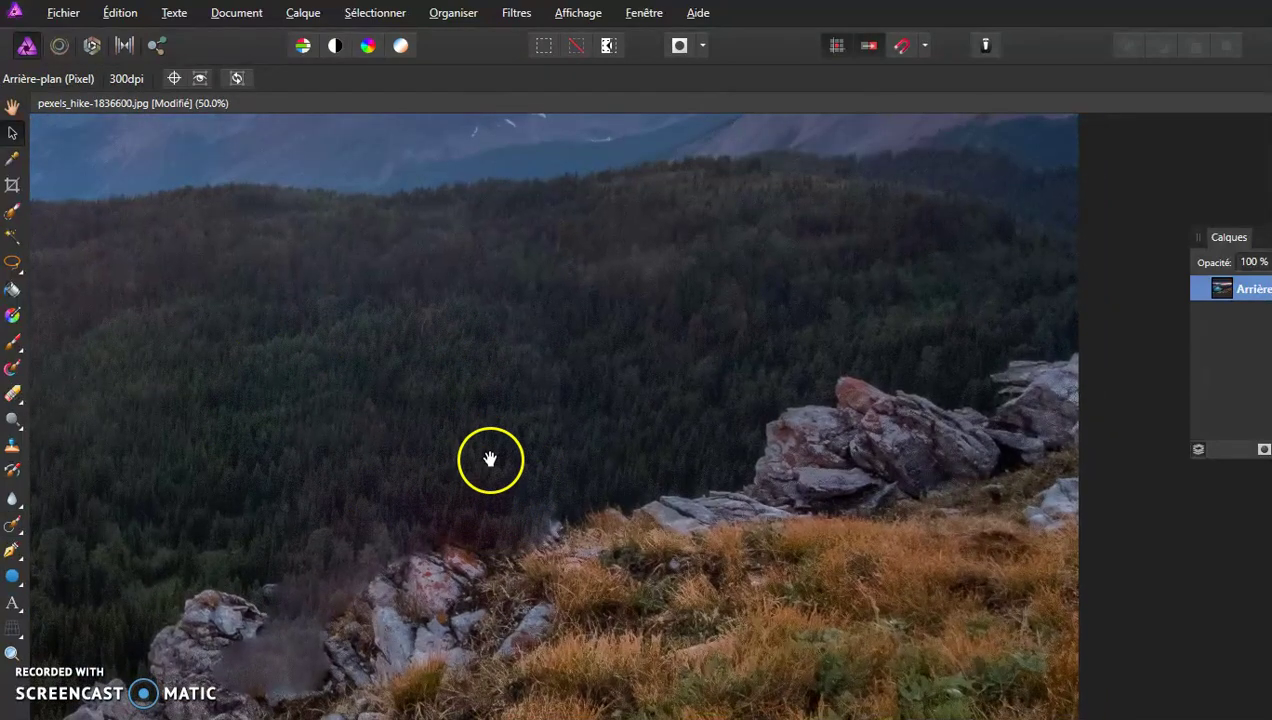
scroll(488, 459, "up", 3)
left_click_drag(467, 520, 623, 405)
scroll(547, 512, "up", 2)
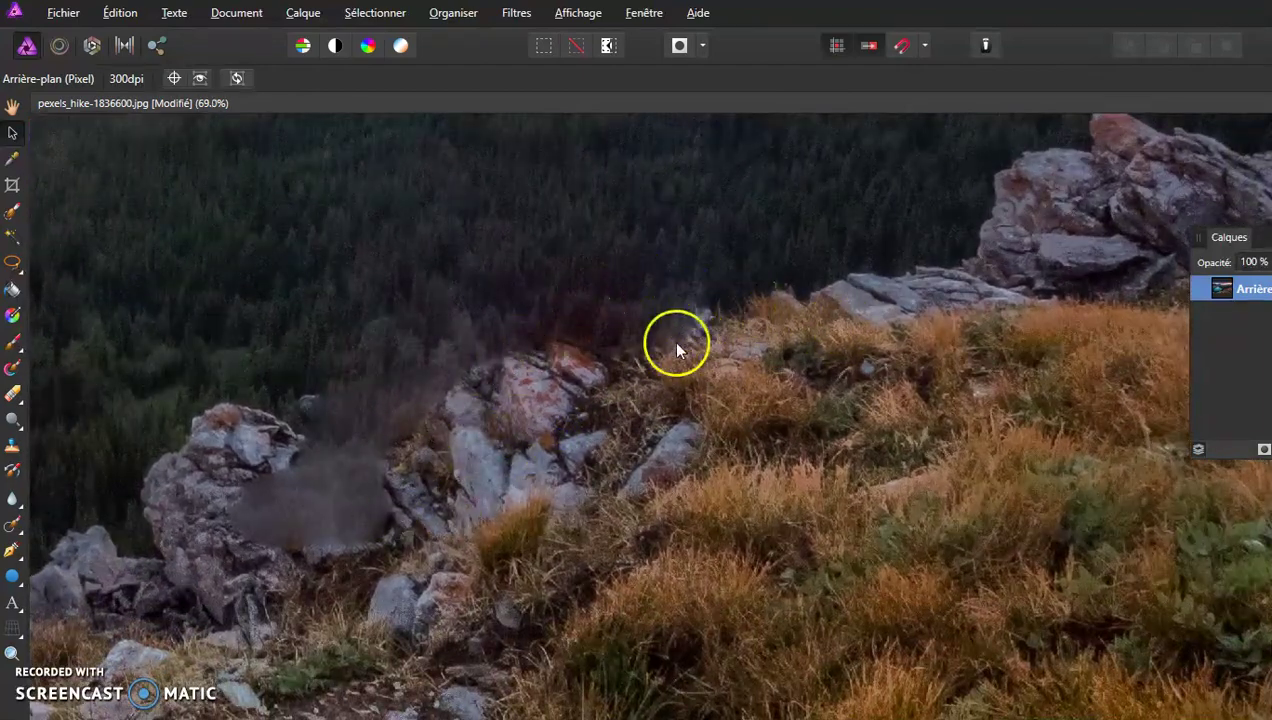
left_click_drag(596, 403, 649, 412)
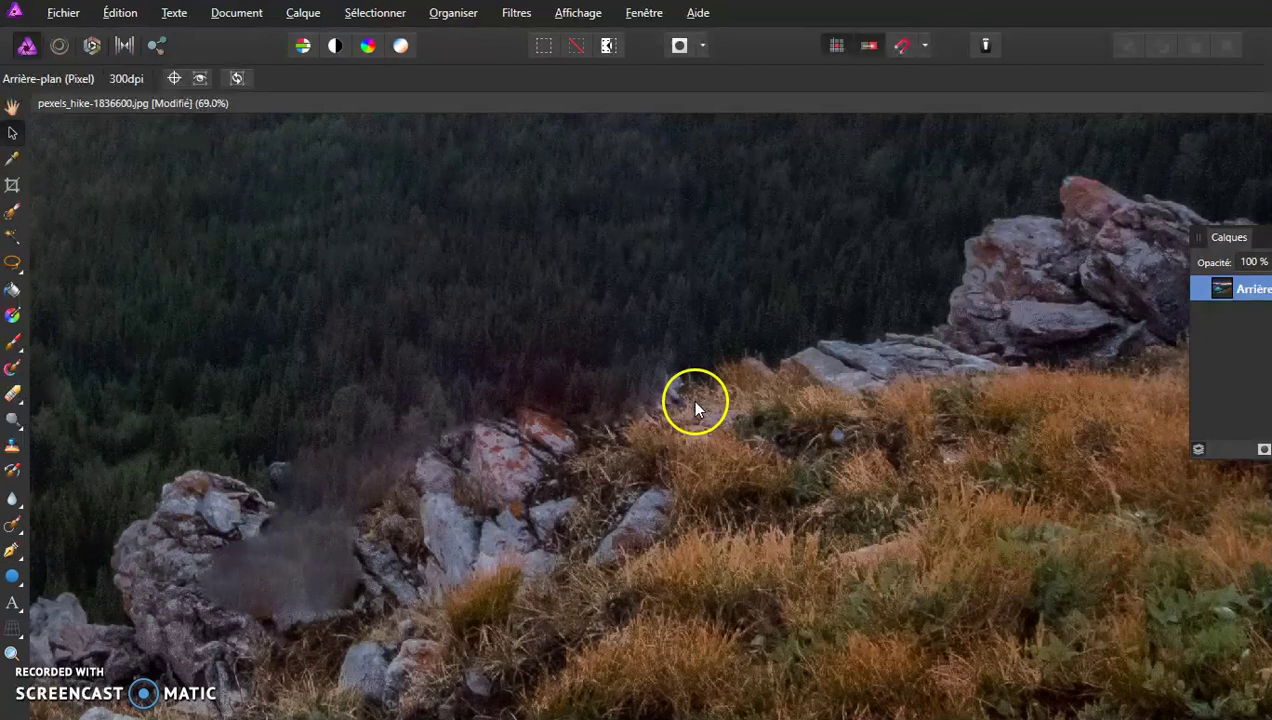
left_click(12, 524)
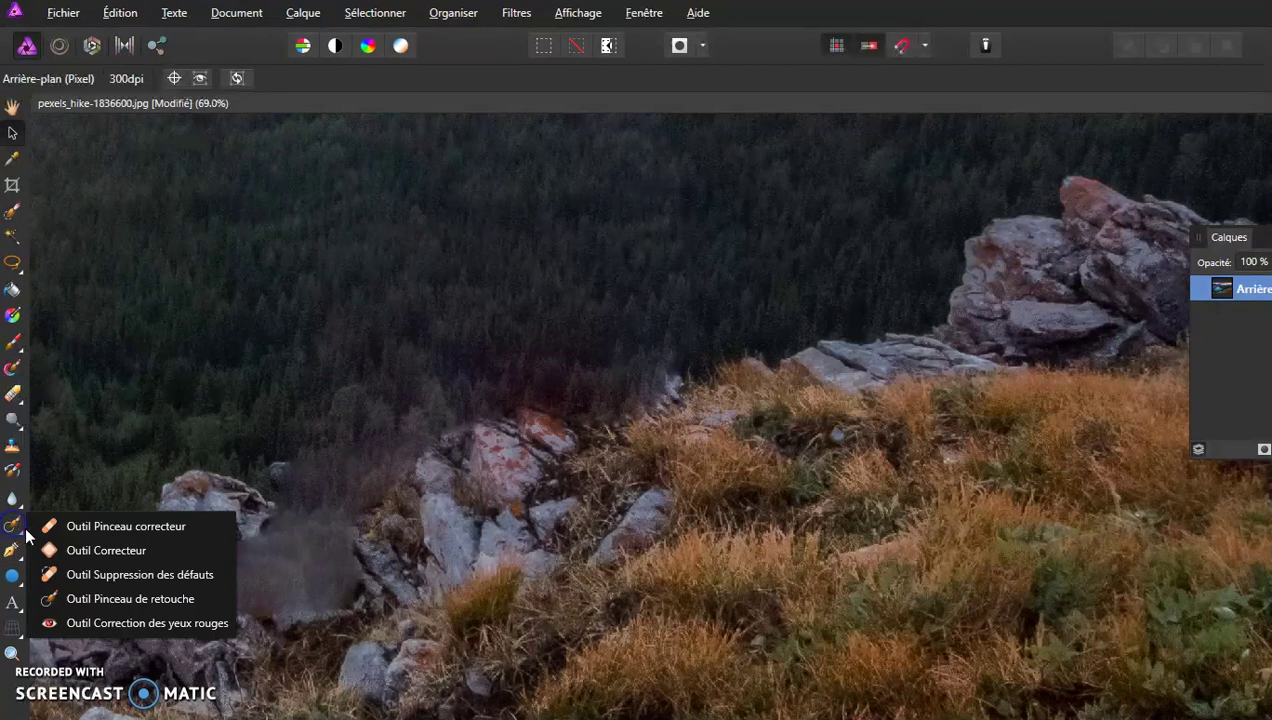
left_click(100, 597)
mouse_move(222, 590)
left_mouse_down()
mouse_move(267, 609)
mouse_move(374, 598)
mouse_move(291, 582)
mouse_move(371, 586)
mouse_move(363, 629)
left_mouse_up()
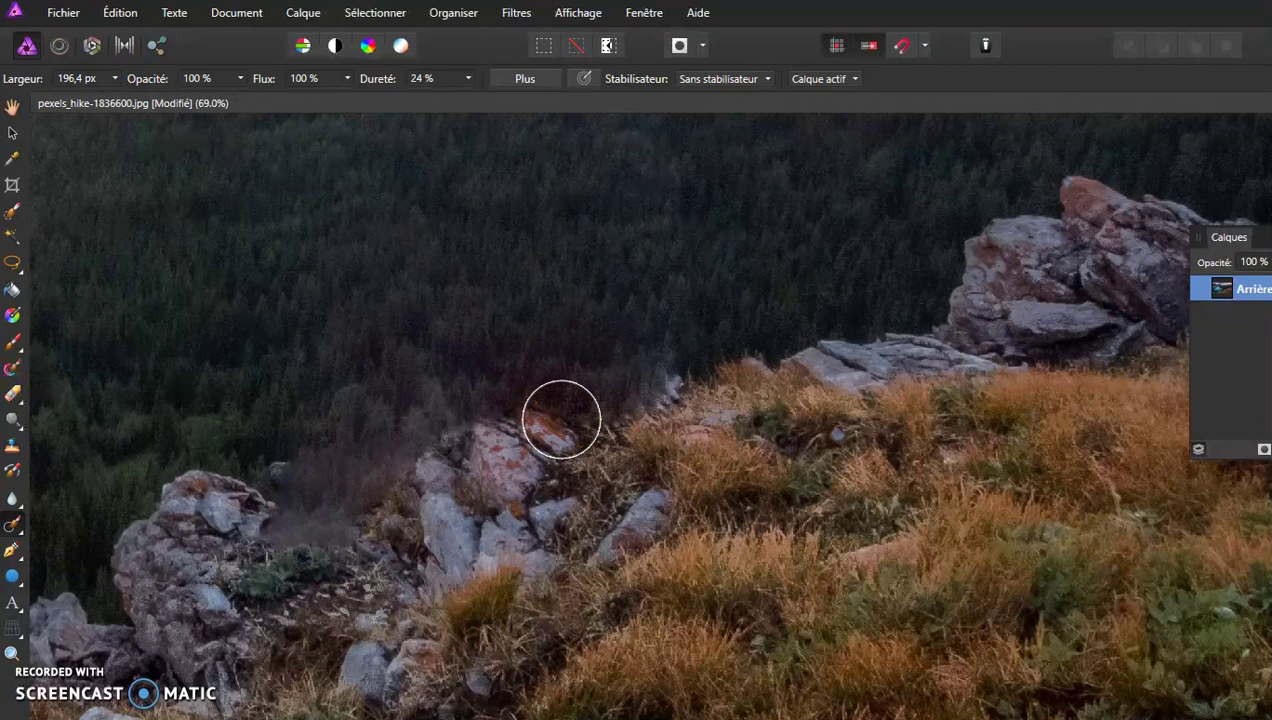
Examine the whole photo to judge how the area where the hiker sat blends with its surroundings
key("v")
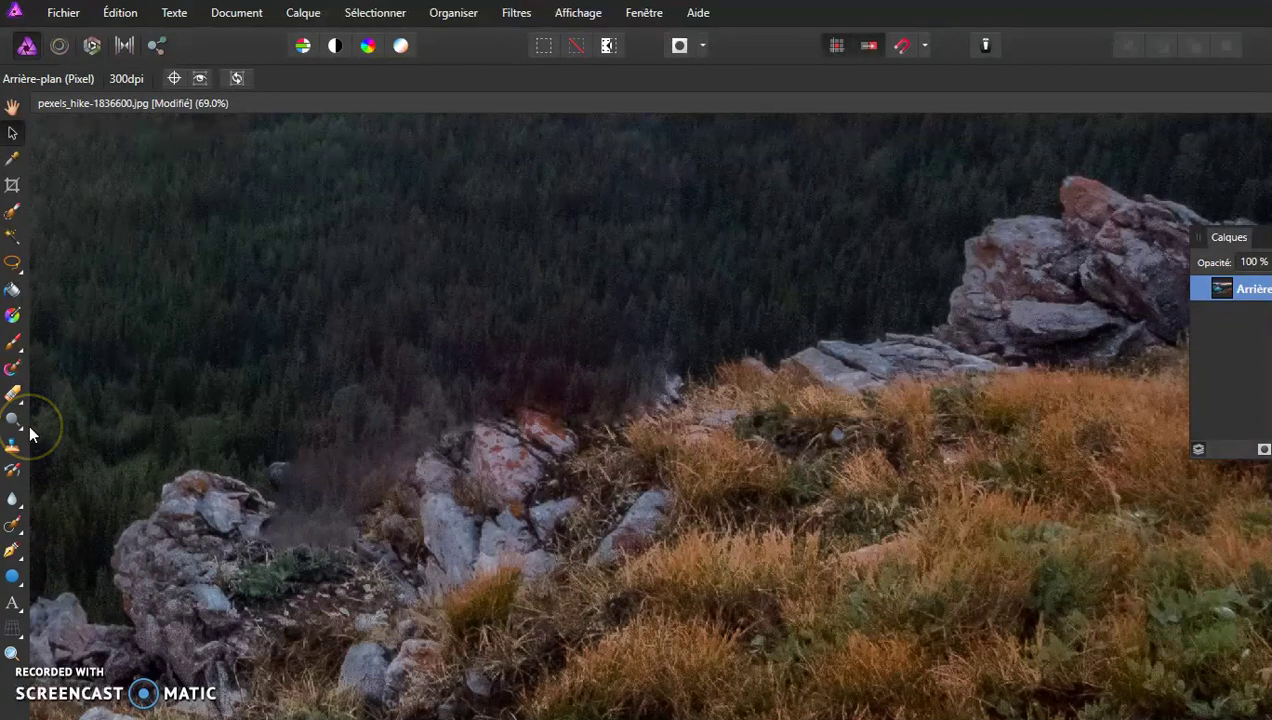
left_click(179, 190)
key("ctrl+minus")
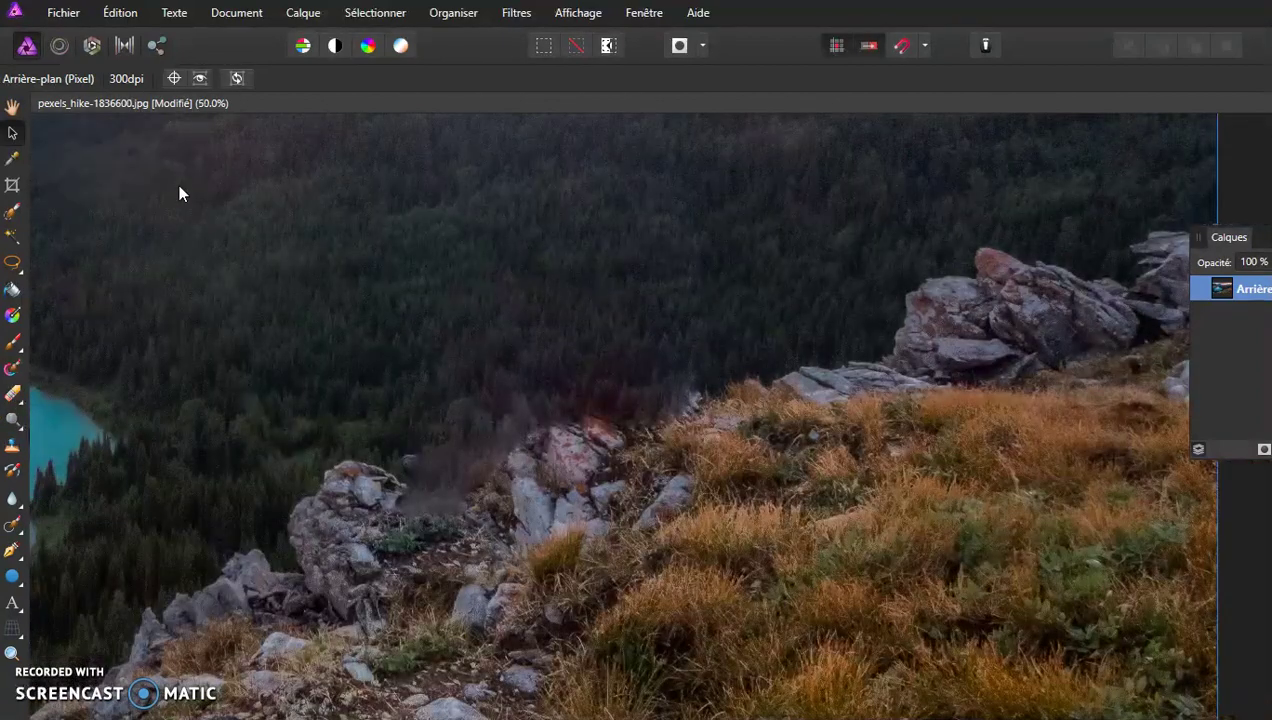
key("ctrl+minus")
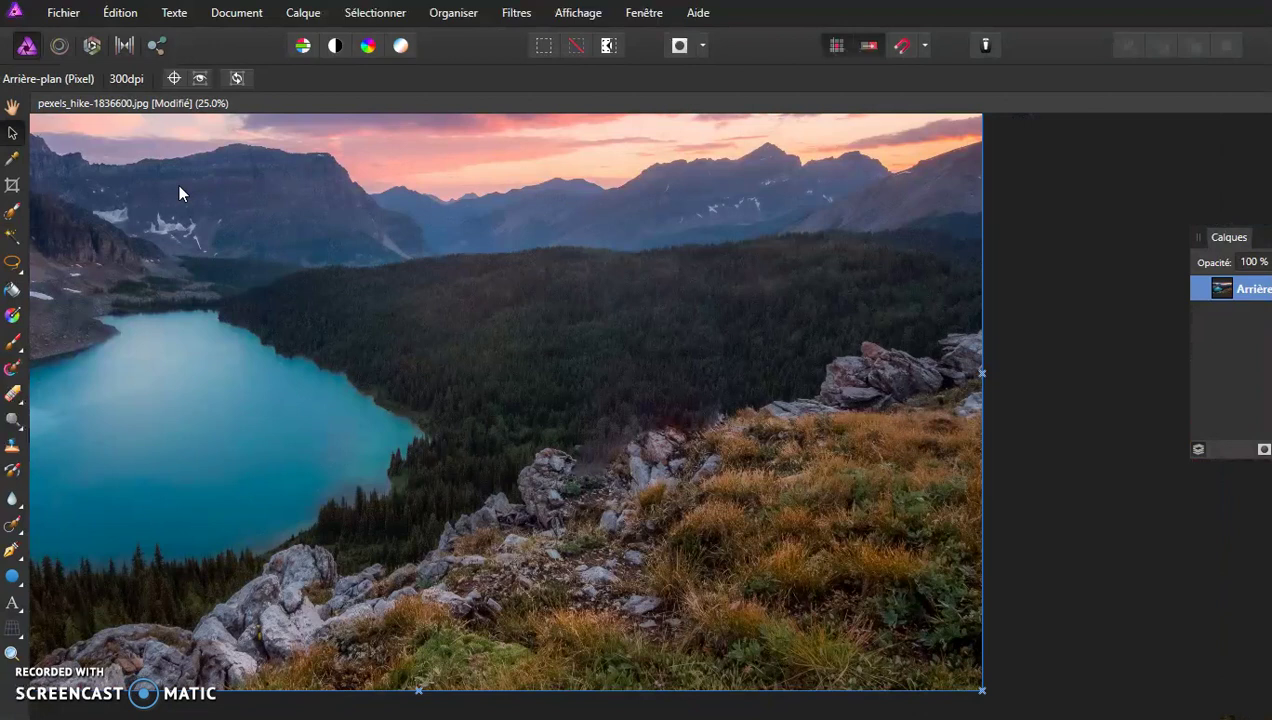
key("ctrl+minus")
left_click(442, 440)
left_click_drag(442, 440, 646, 461)
key("v")
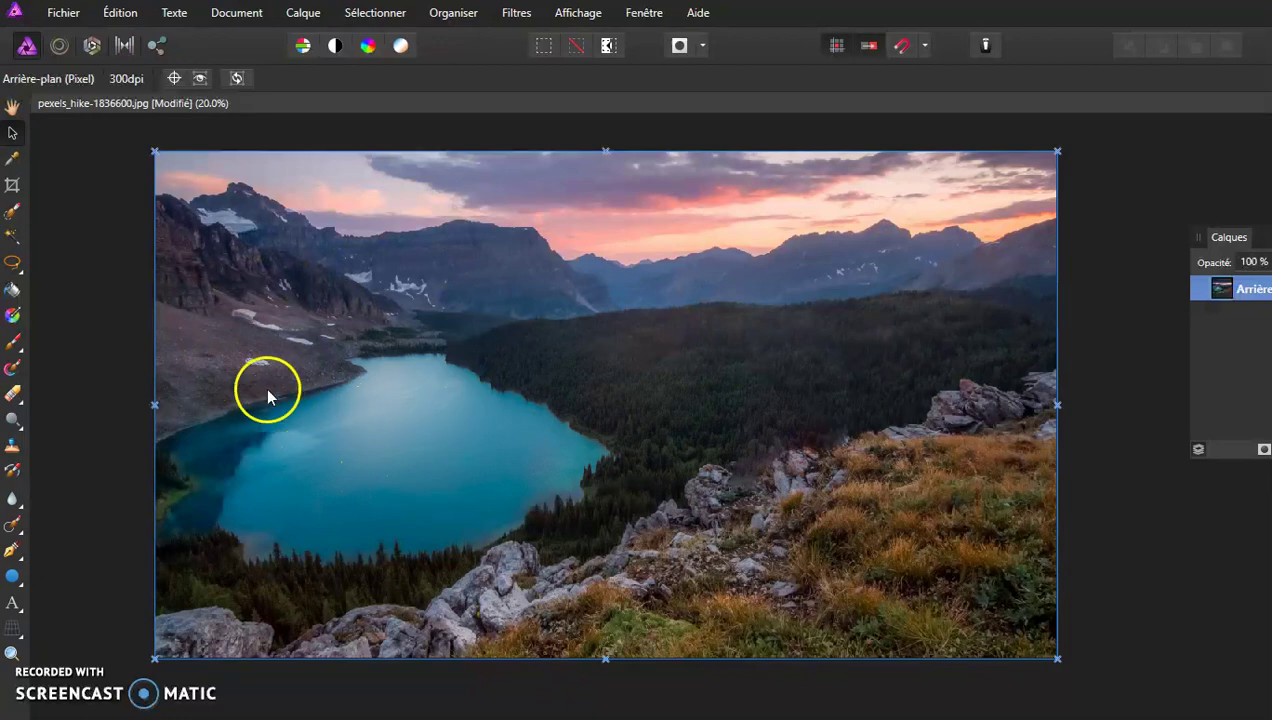
Remove two small snow patches from the rocky slope above the lake's shore with the Inpainting Brush
key("z")
left_click_drag(255, 363, 696, 275)
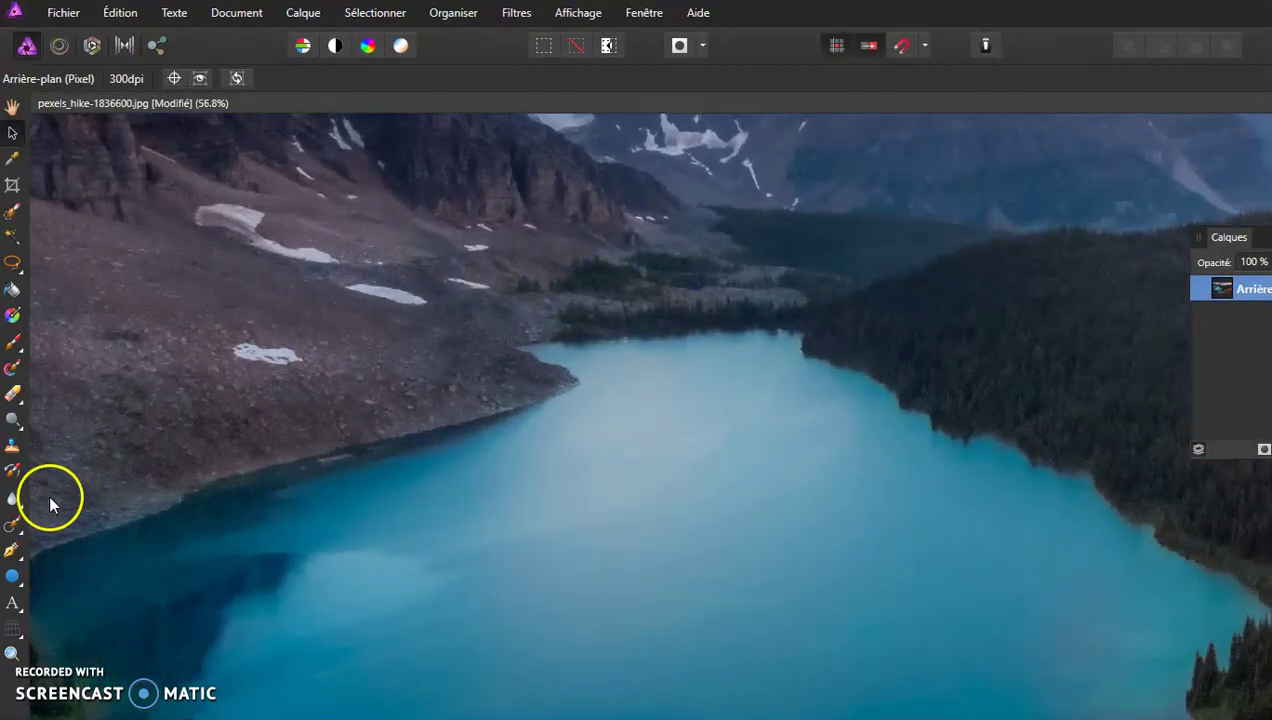
left_click(13, 527)
left_click_drag(258, 350, 270, 355)
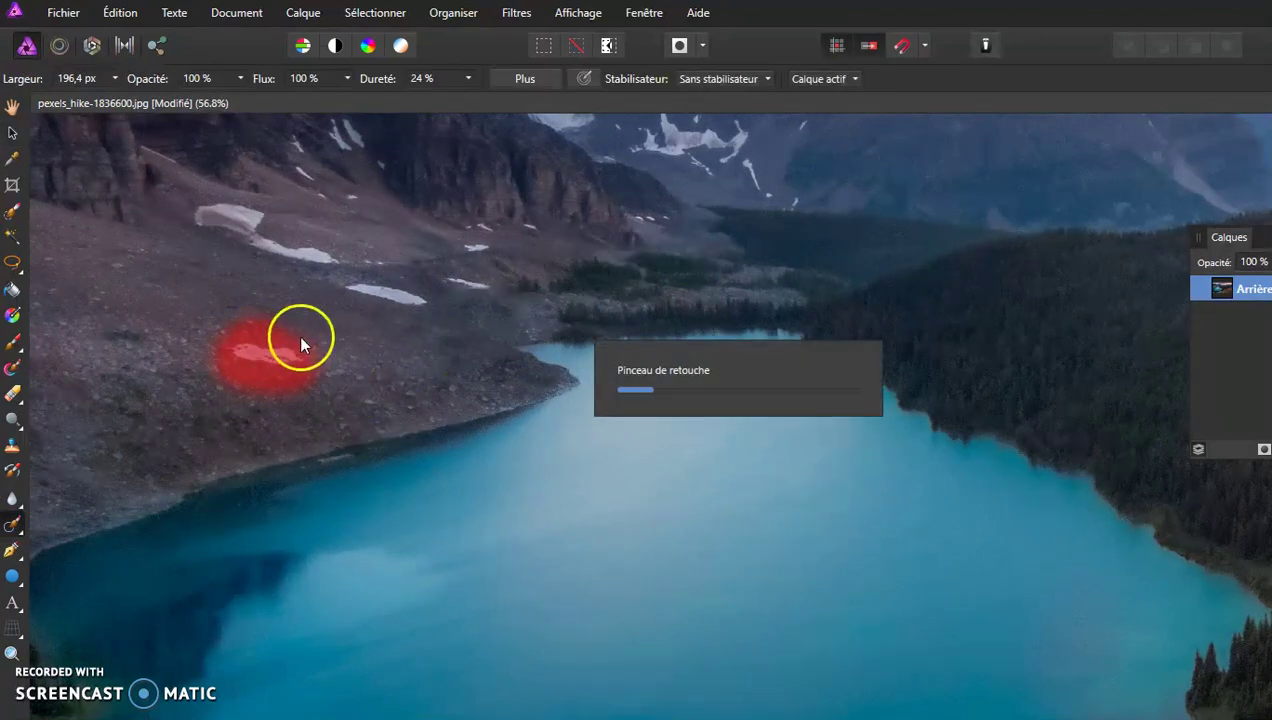
left_click_drag(412, 298, 342, 308)
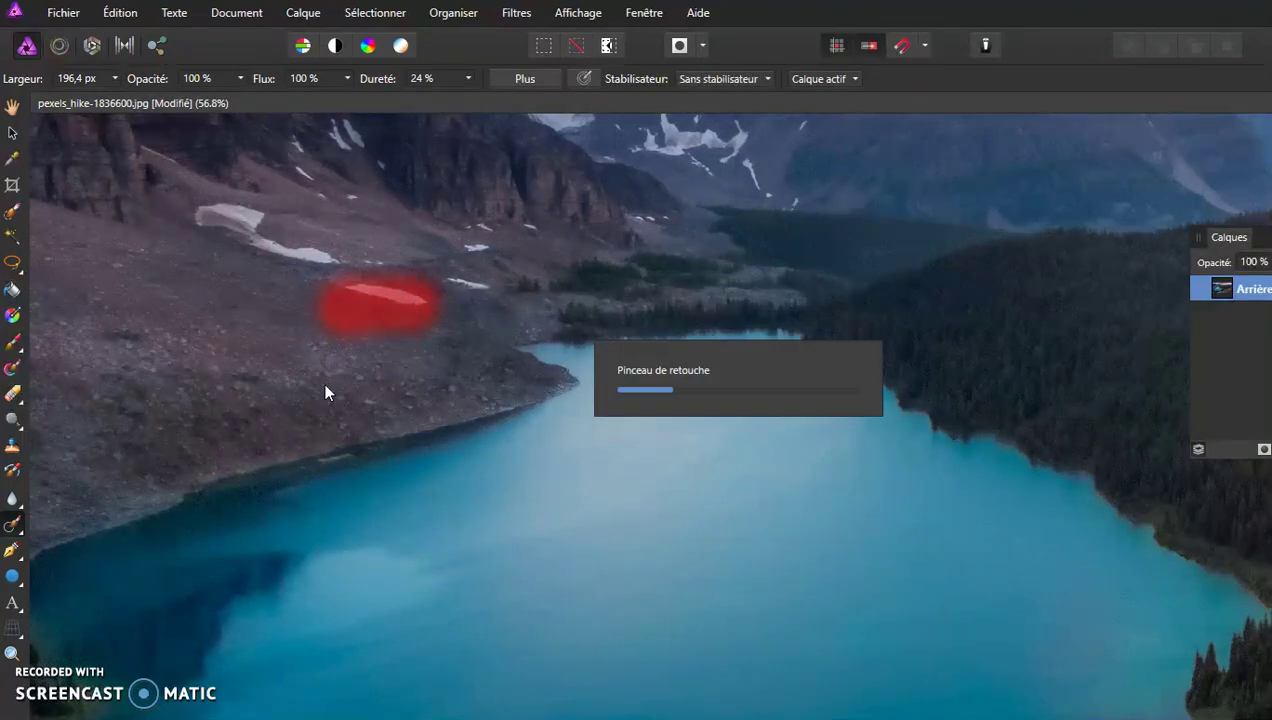
scroll(324, 388, "down", 4)
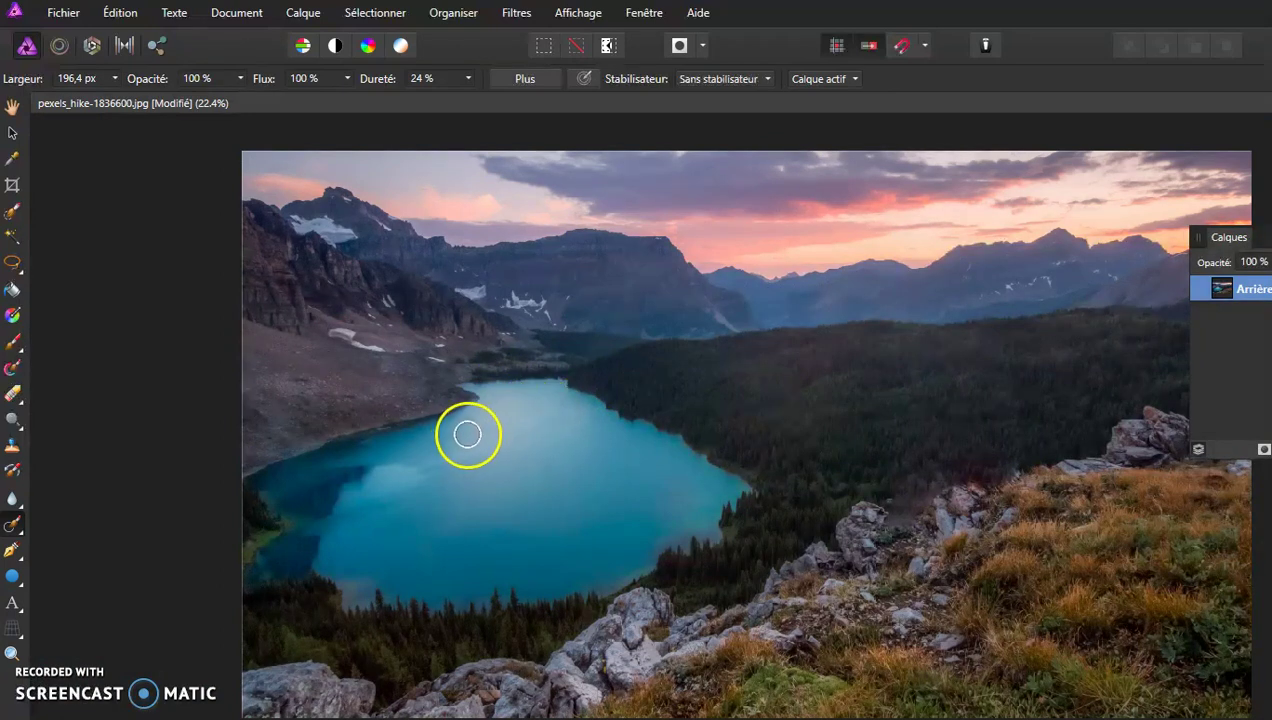
left_click(11, 528)
left_click(43, 525)
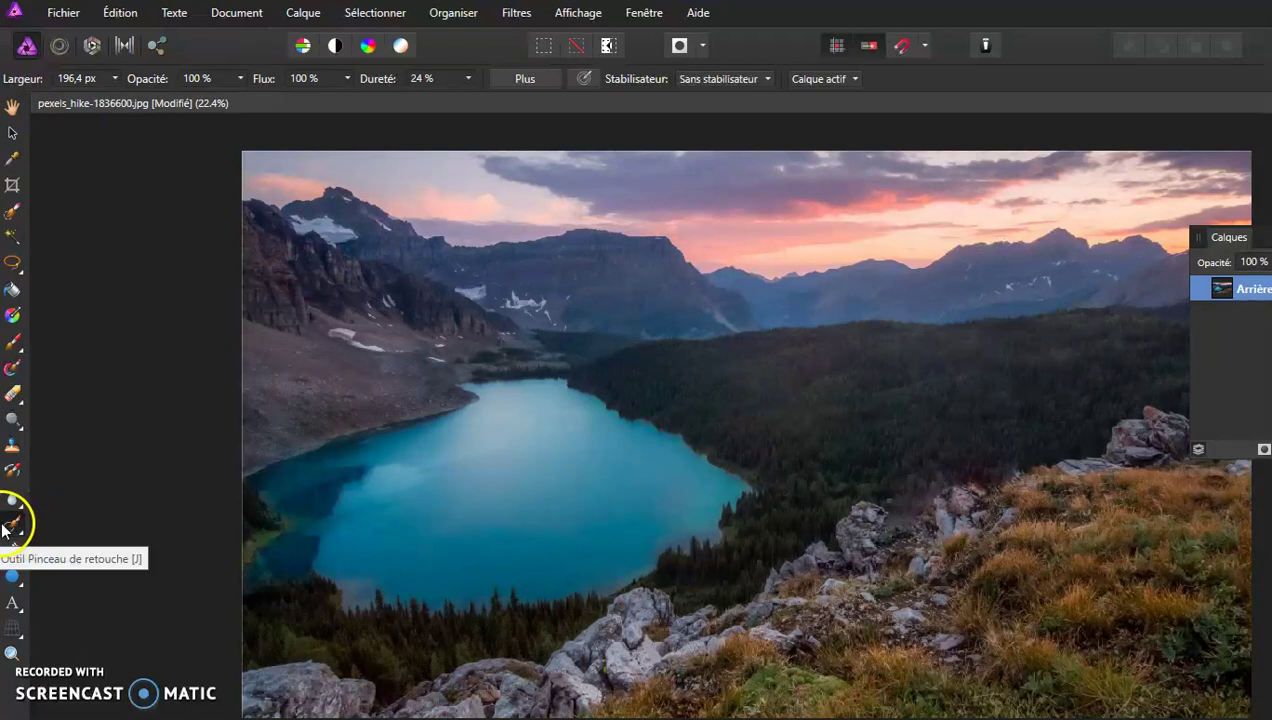
left_click(13, 535)
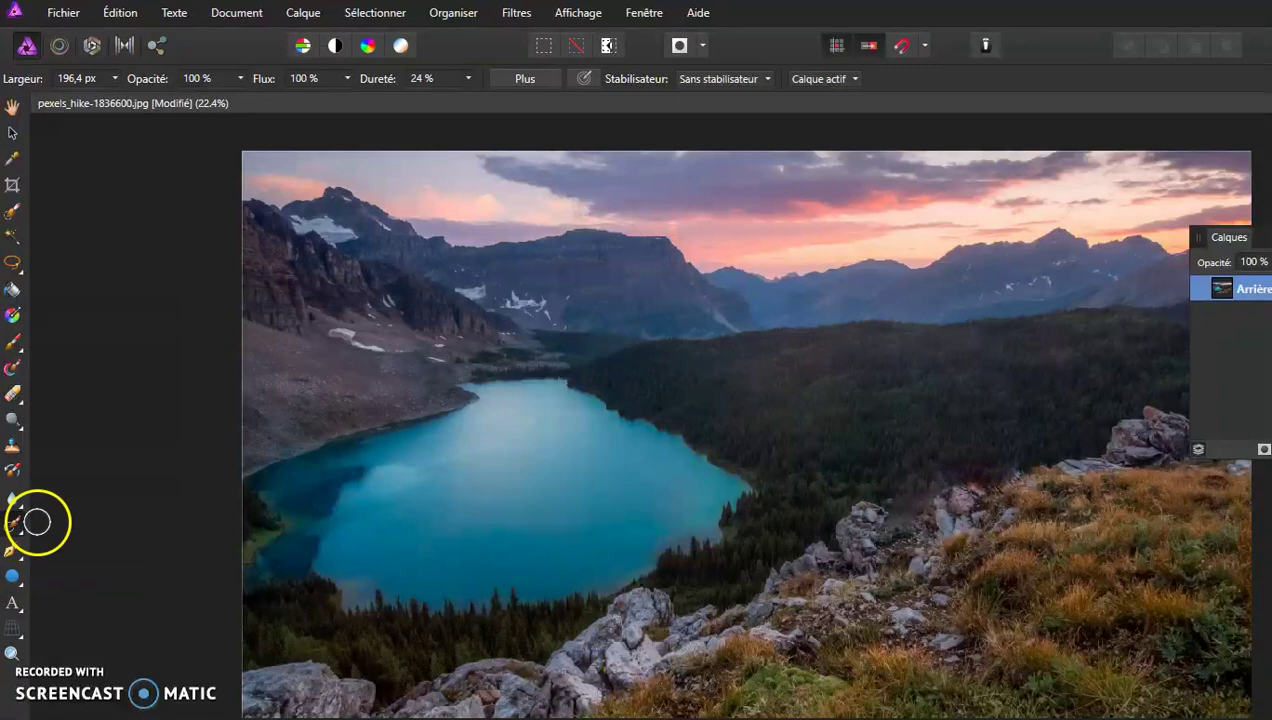
left_click(28, 522)
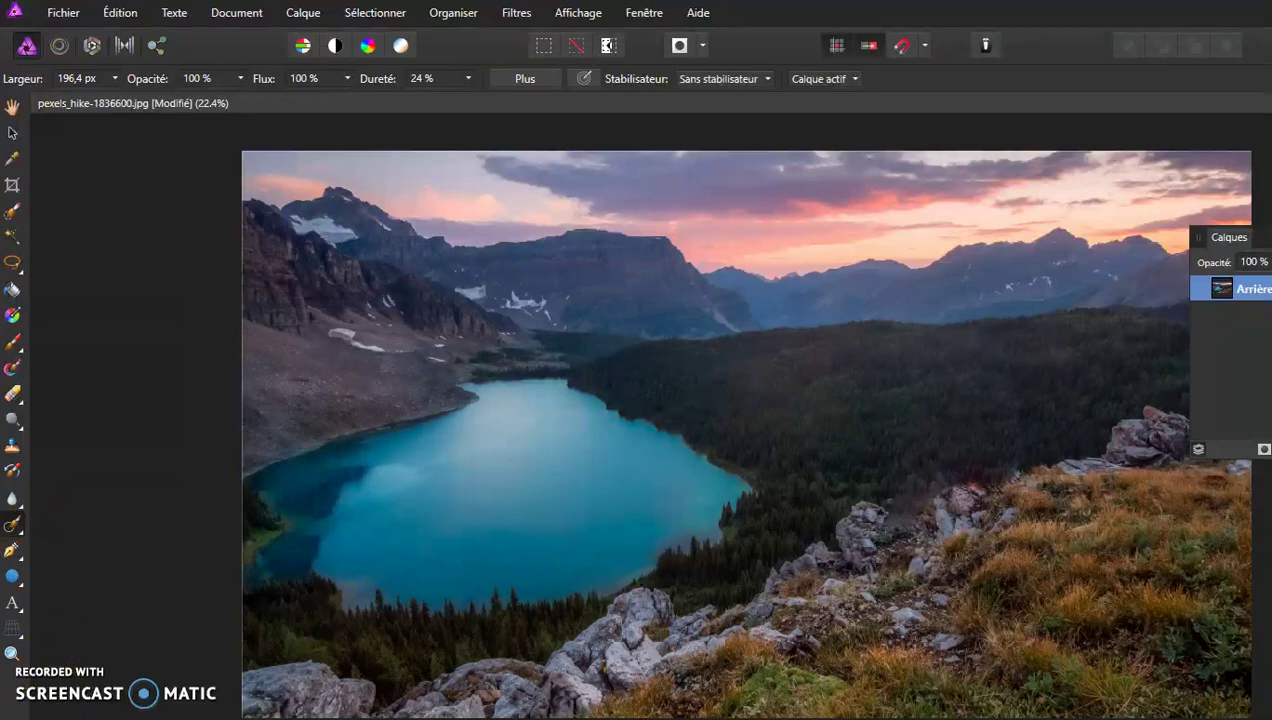